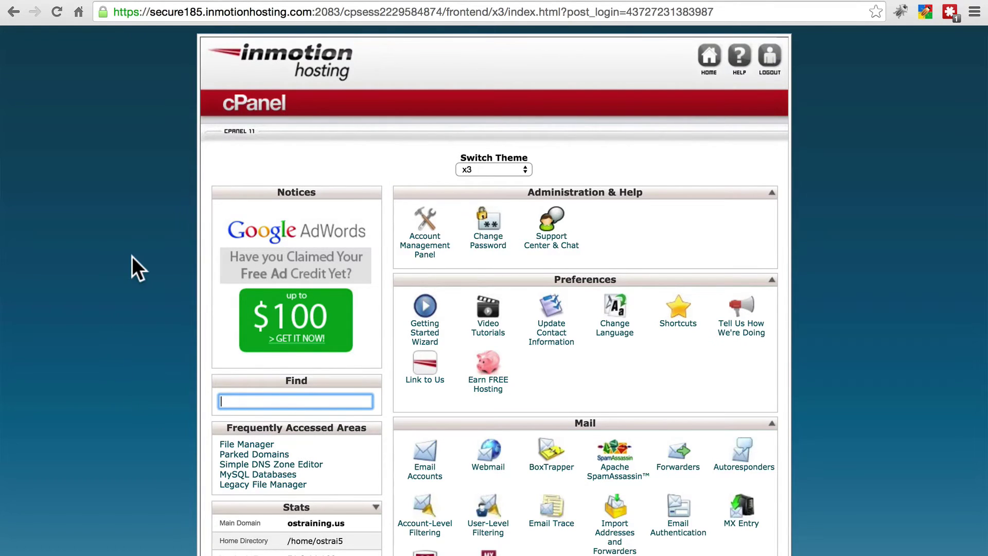
Step: Switch cPanel to the paper_lantern theme and open File Manager on the public_html web root
{"action": "scroll", "coordinate": [133, 264], "scroll_direction": "down", "scroll_amount": 5}
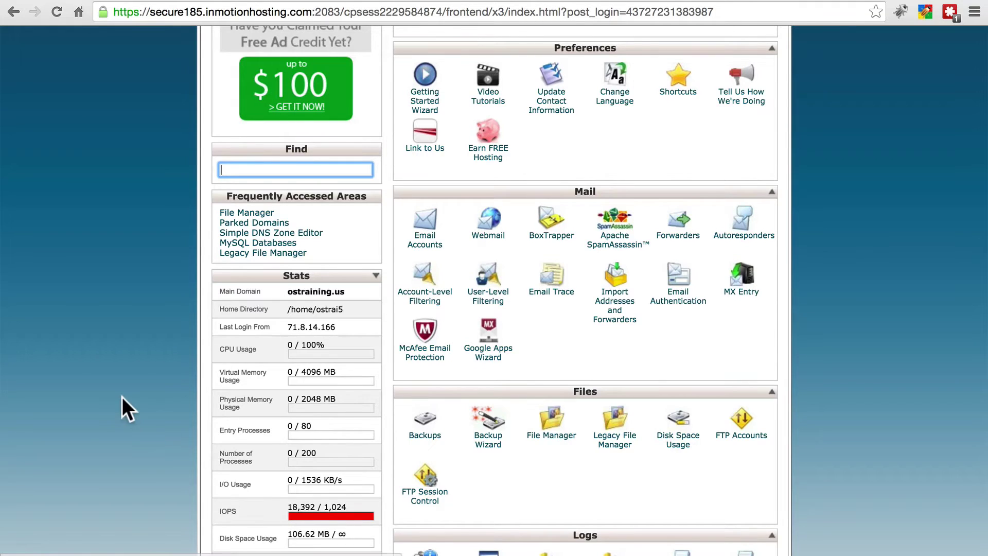
{"action": "scroll", "coordinate": [121, 407], "scroll_direction": "up", "scroll_amount": 5}
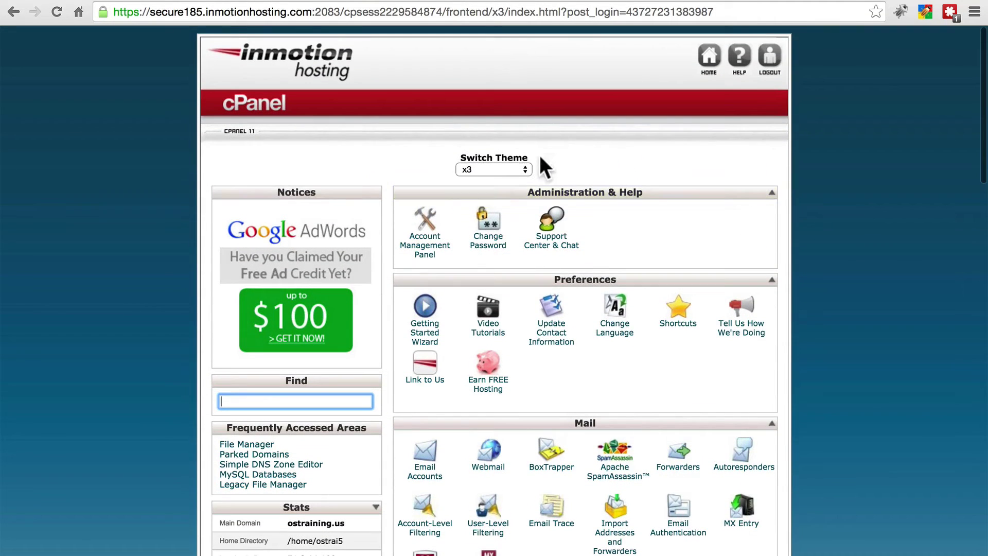
{"action": "left_click", "coordinate": [516, 169]}
{"action": "left_click", "coordinate": [513, 157]}
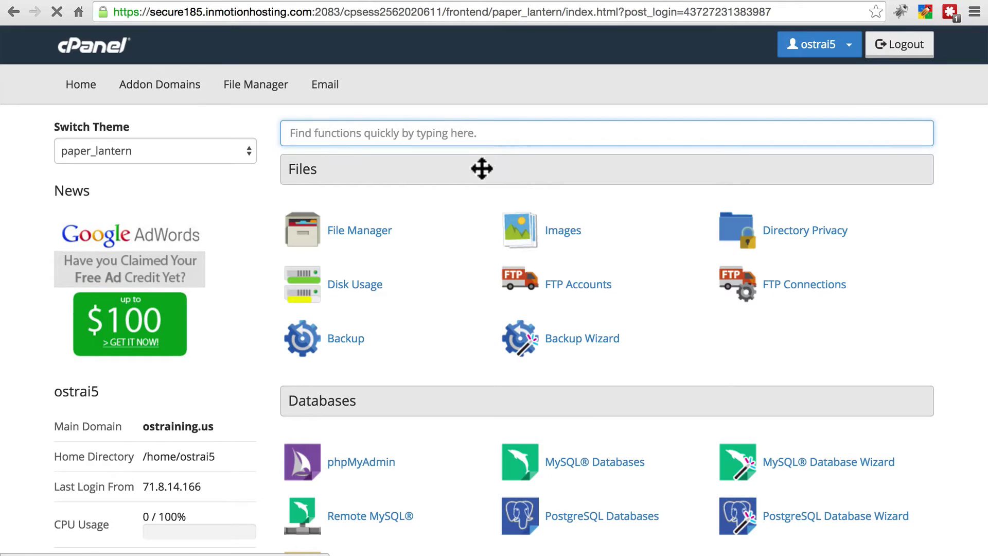
{"action": "left_click", "coordinate": [316, 249]}
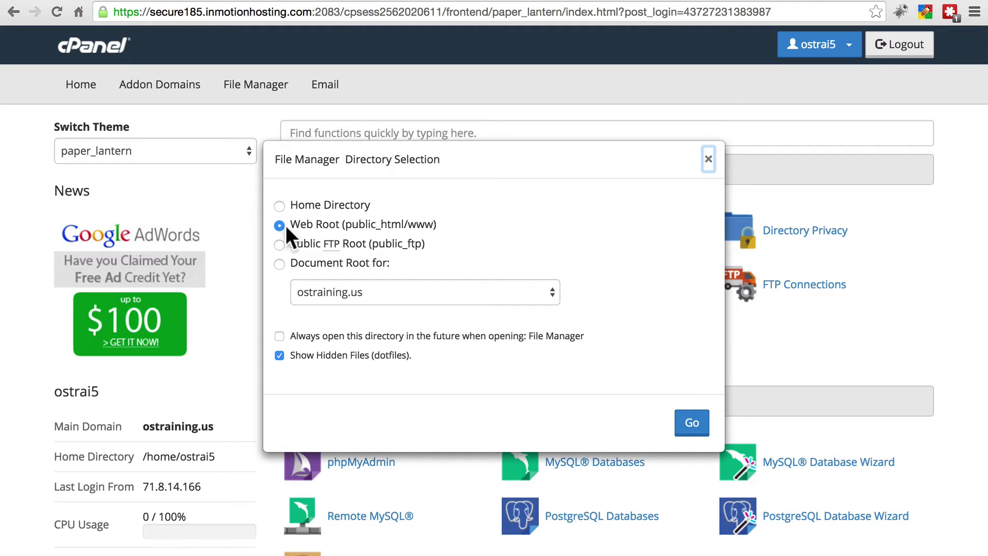
{"action": "left_click", "coordinate": [692, 424]}
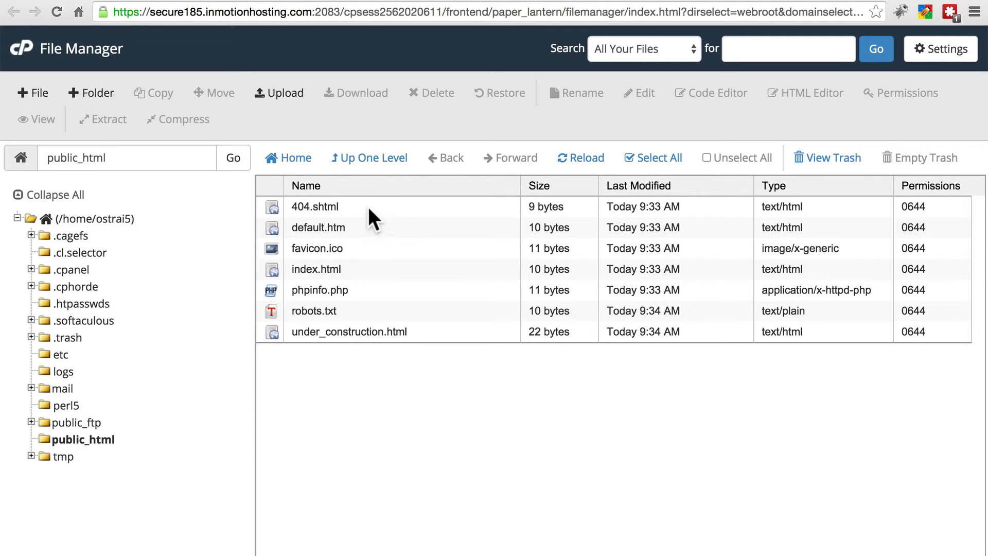
Step: Select all seven default files in public_html and move them to the trash
{"action": "left_click", "coordinate": [649, 160]}
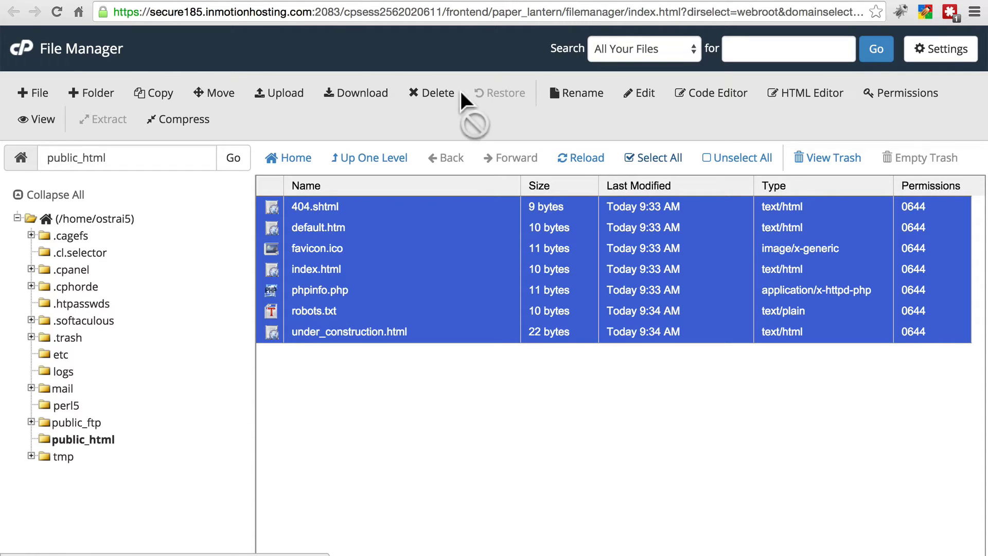
{"action": "left_click", "coordinate": [435, 95]}
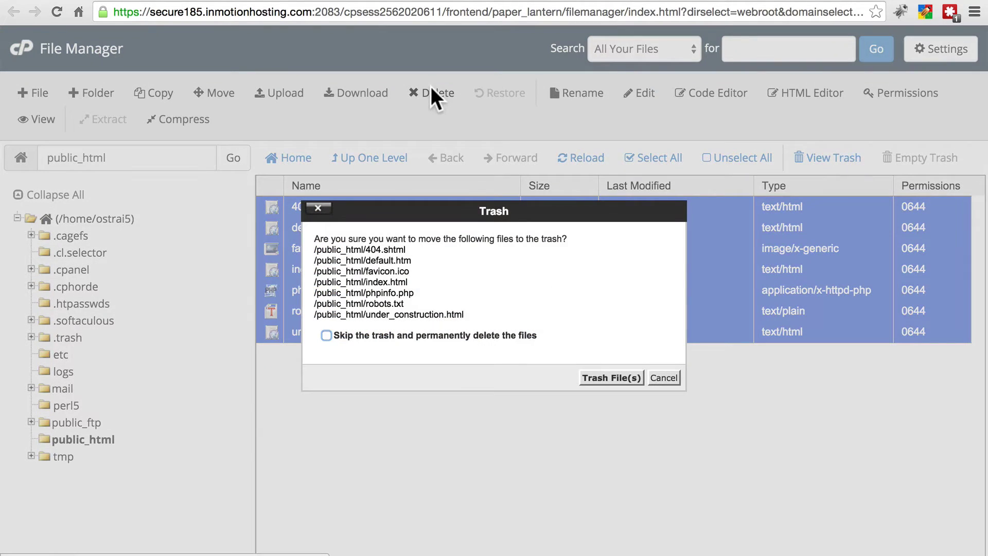
{"action": "left_click", "coordinate": [607, 380]}
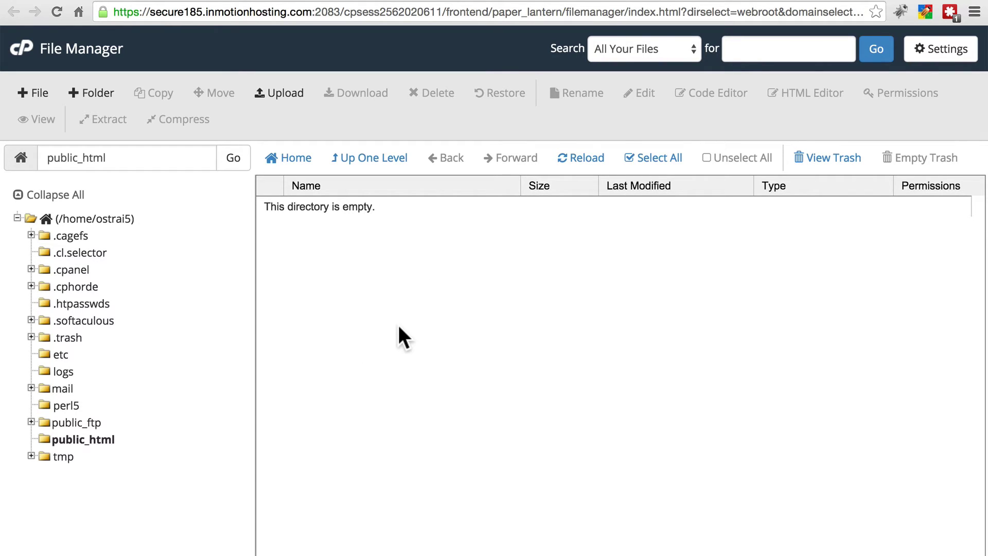
Step: Upload drupal-8.0.1.tar.gz from the Desktop into public_html and reload the listing
{"action": "left_click", "coordinate": [283, 94]}
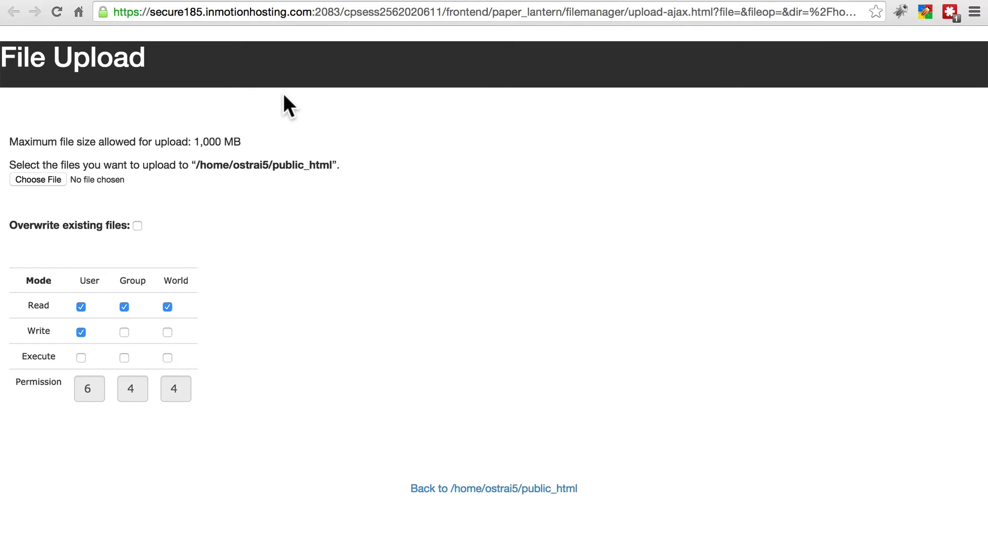
{"action": "left_click", "coordinate": [45, 177]}
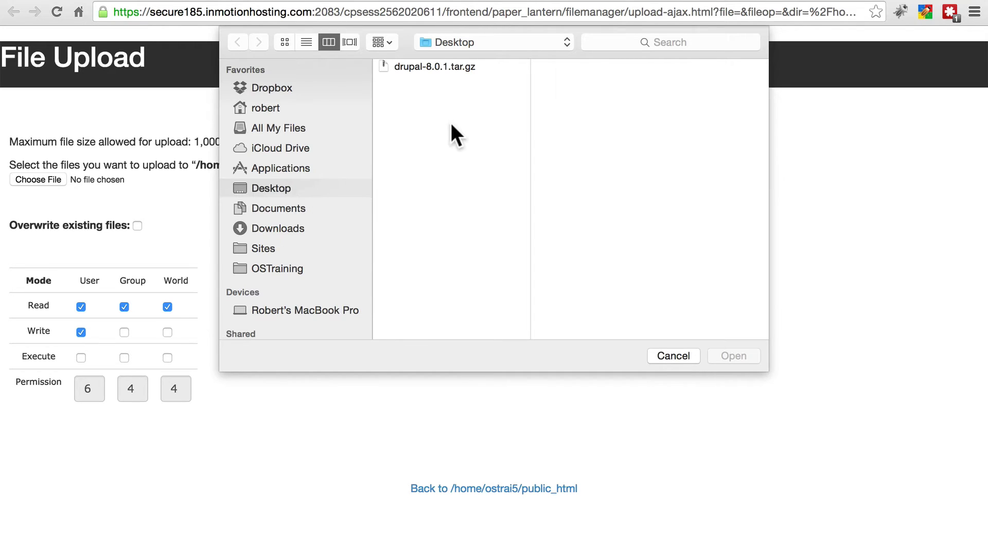
{"action": "left_click", "coordinate": [469, 64]}
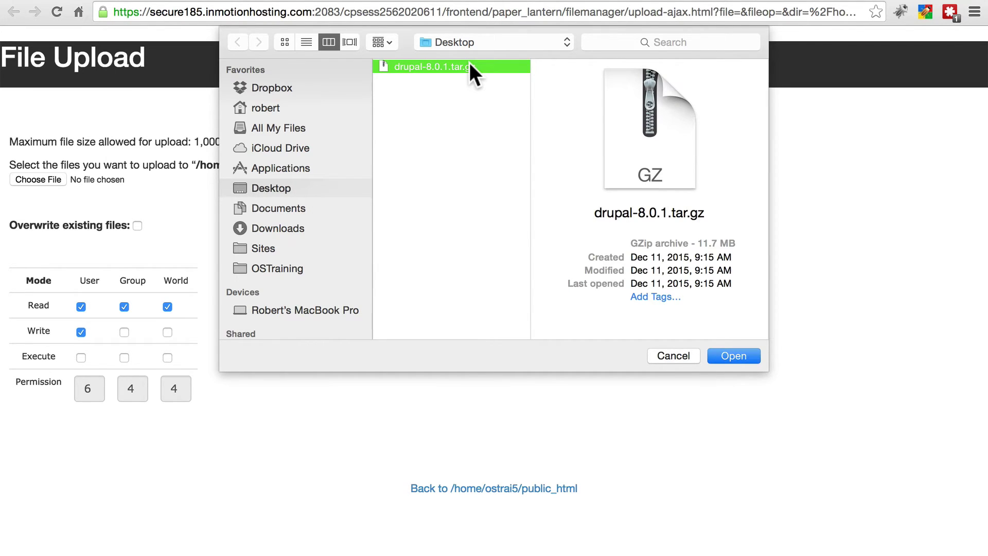
{"action": "left_click", "coordinate": [747, 356]}
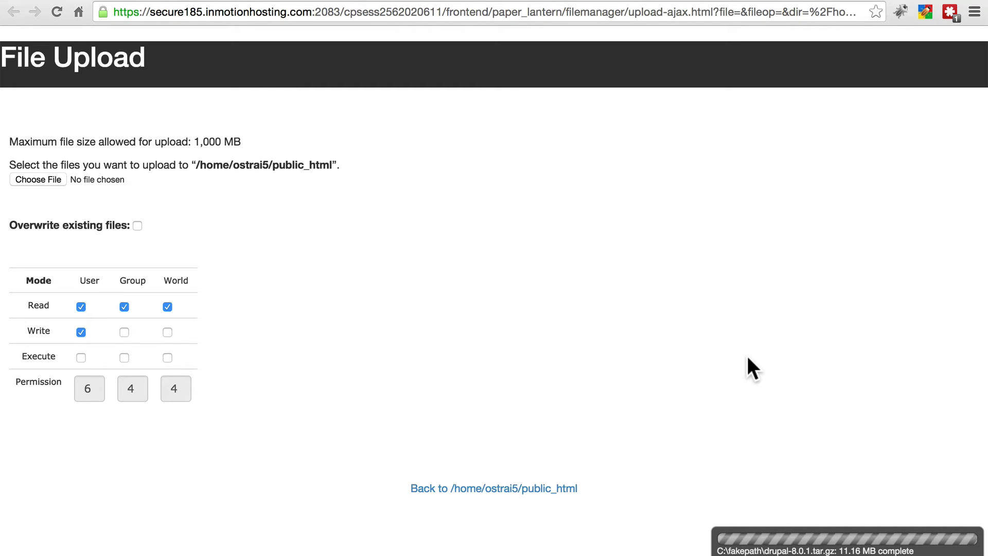
{"action": "left_click", "coordinate": [452, 1]}
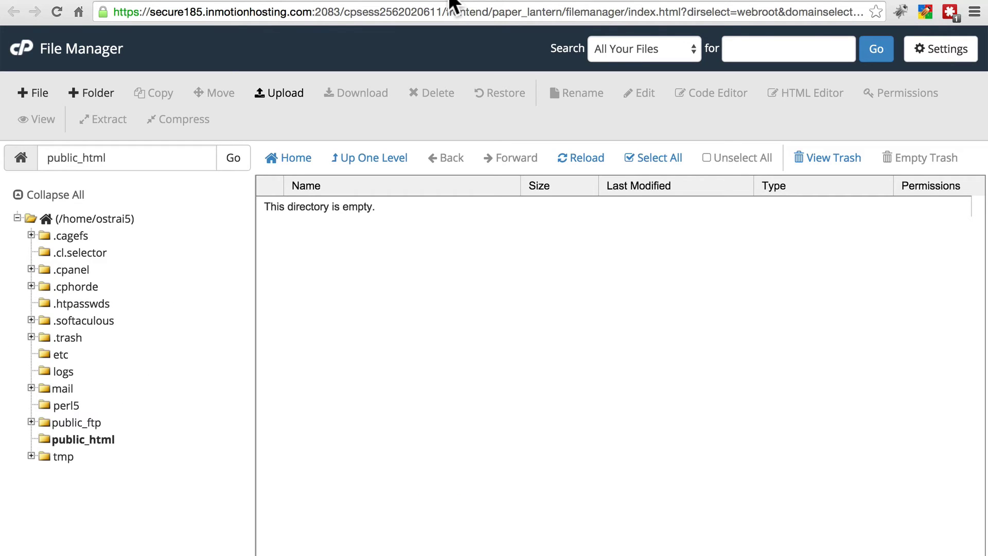
{"action": "left_click", "coordinate": [573, 161]}
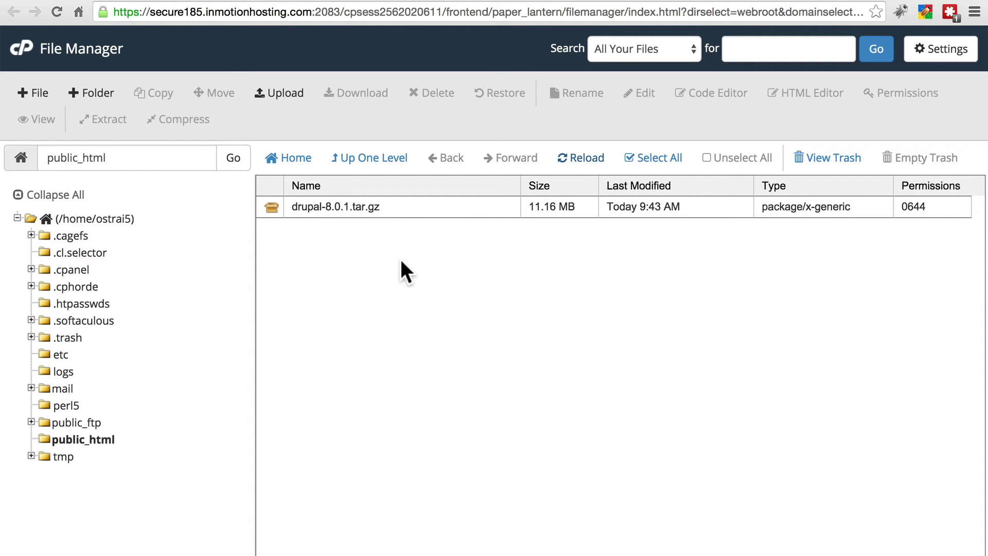
Step: In Finder, move the local Desktop copy of drupal-8.0.1.tar.gz to the Trash
{"action": "key", "text": "super+Tab"}
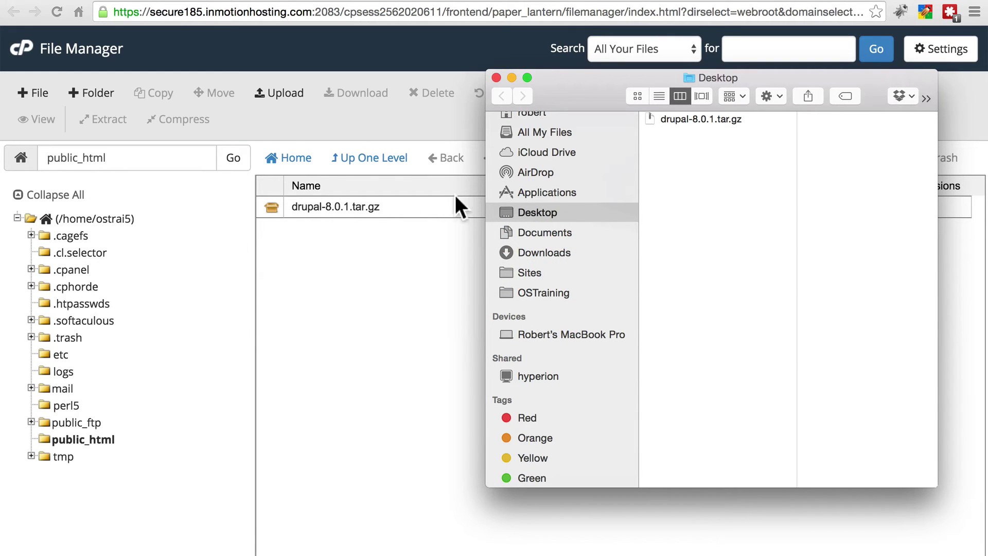
{"action": "left_click", "coordinate": [717, 116]}
{"action": "right_click", "coordinate": [717, 116]}
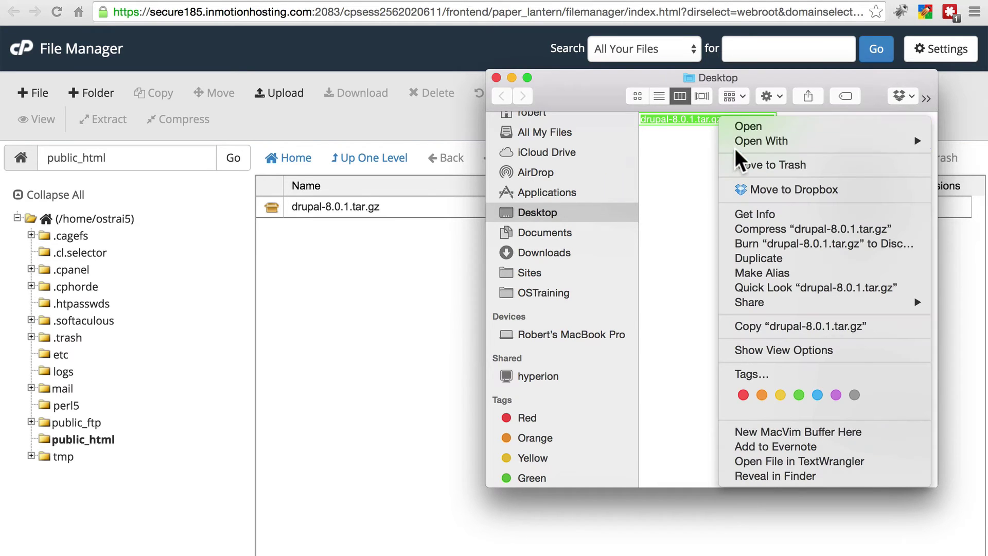
{"action": "left_click", "coordinate": [742, 167]}
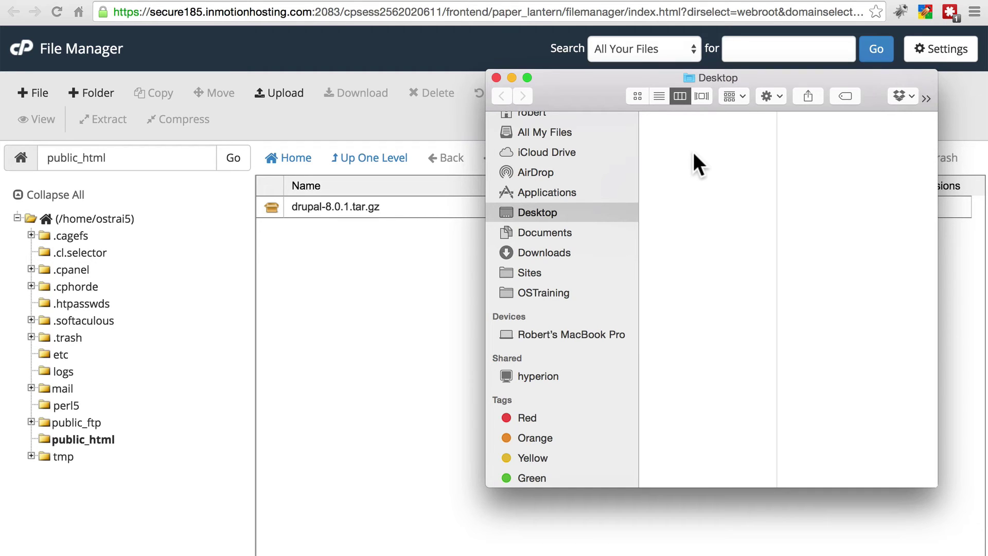
Step: Extract the uploaded drupal-8.0.1.tar.gz archive into /public_html
{"action": "left_click", "coordinate": [444, 251]}
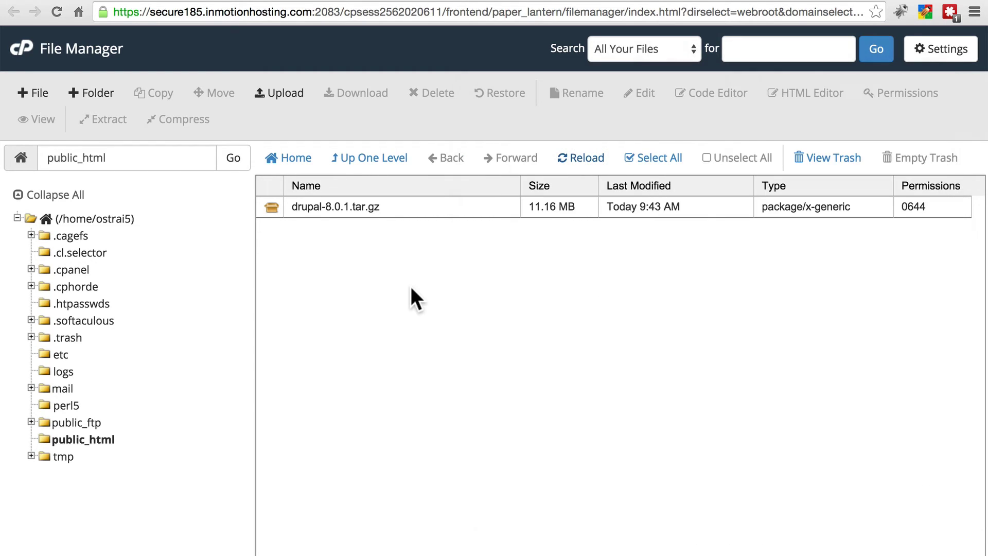
{"action": "left_click", "coordinate": [432, 205]}
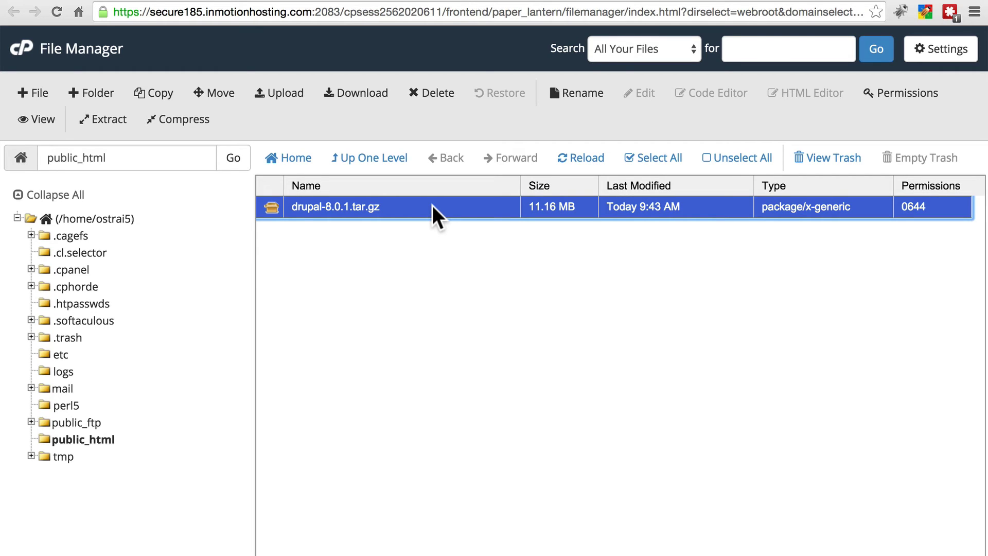
{"action": "left_click", "coordinate": [102, 120]}
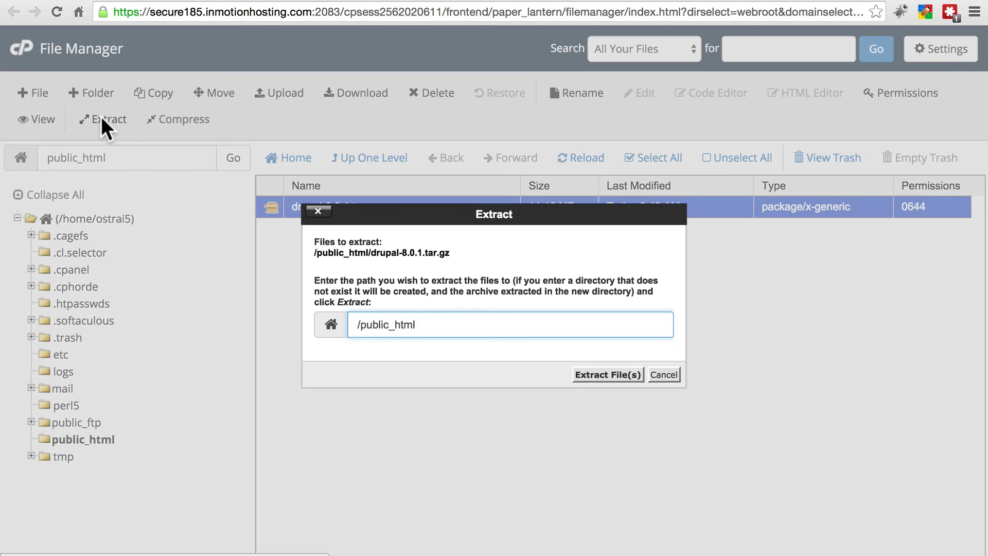
{"action": "left_click", "coordinate": [592, 376]}
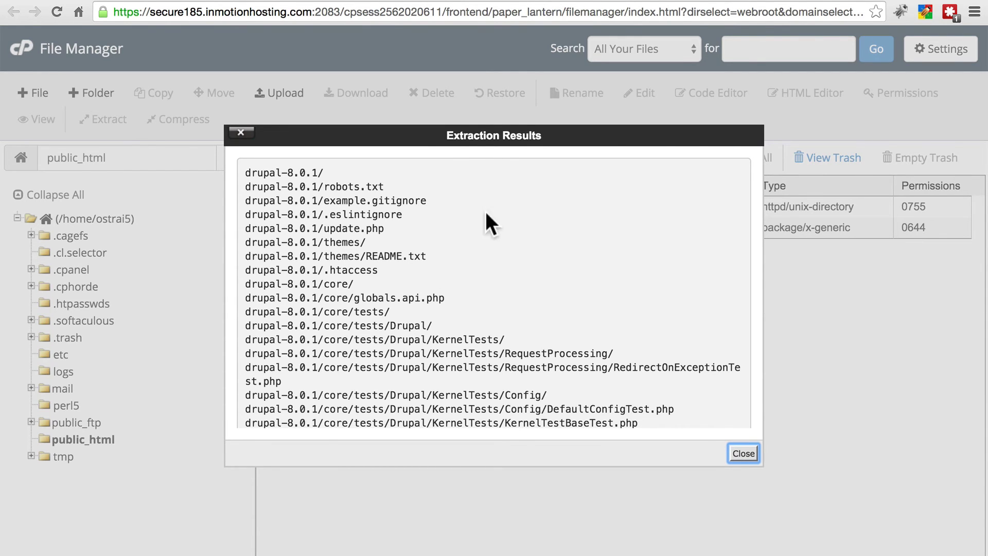
Step: Scroll through the extraction results and close the report
{"action": "scroll", "coordinate": [532, 214], "scroll_direction": "down", "scroll_amount": 15}
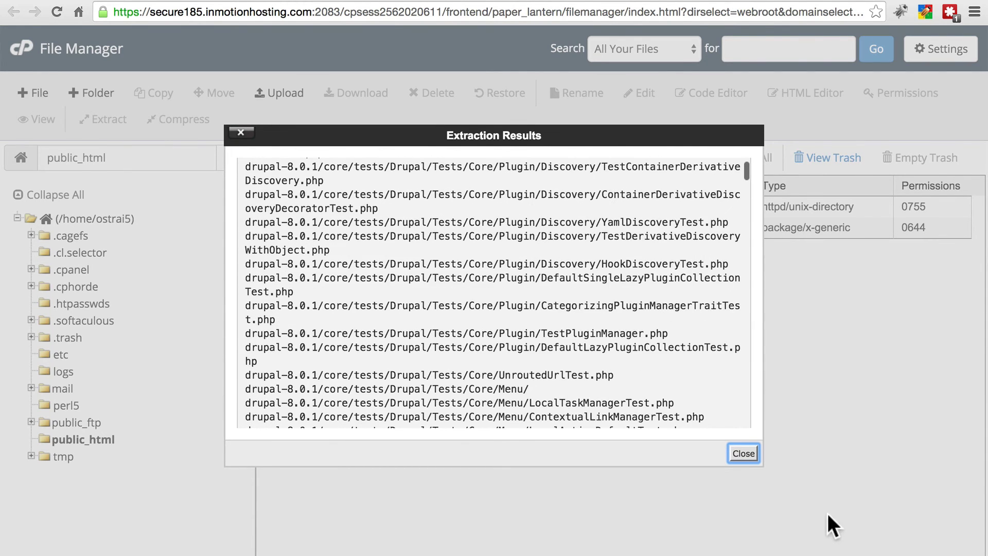
{"action": "left_click", "coordinate": [743, 454]}
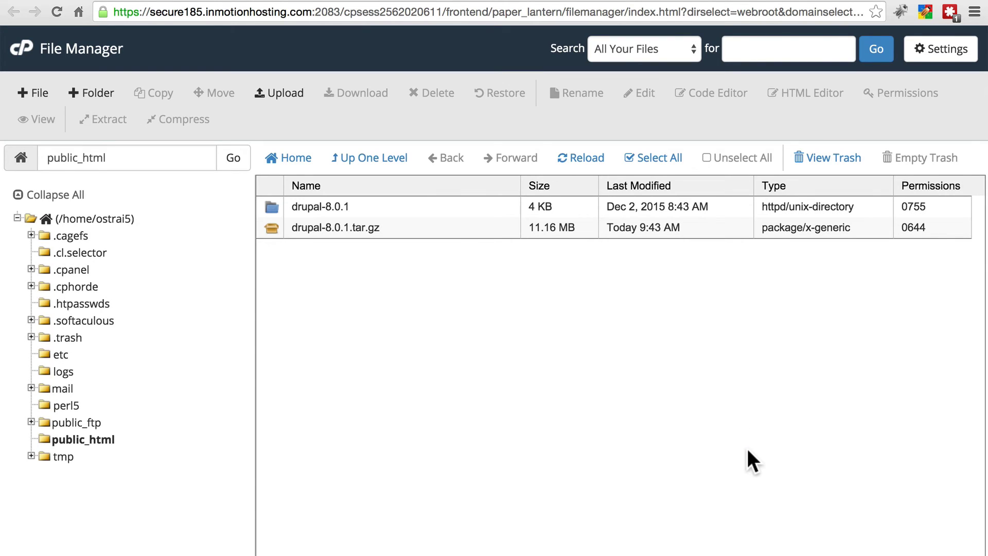
Step: Trash the drupal-8.0.1.tar.gz archive from public_html
{"action": "left_click", "coordinate": [428, 229]}
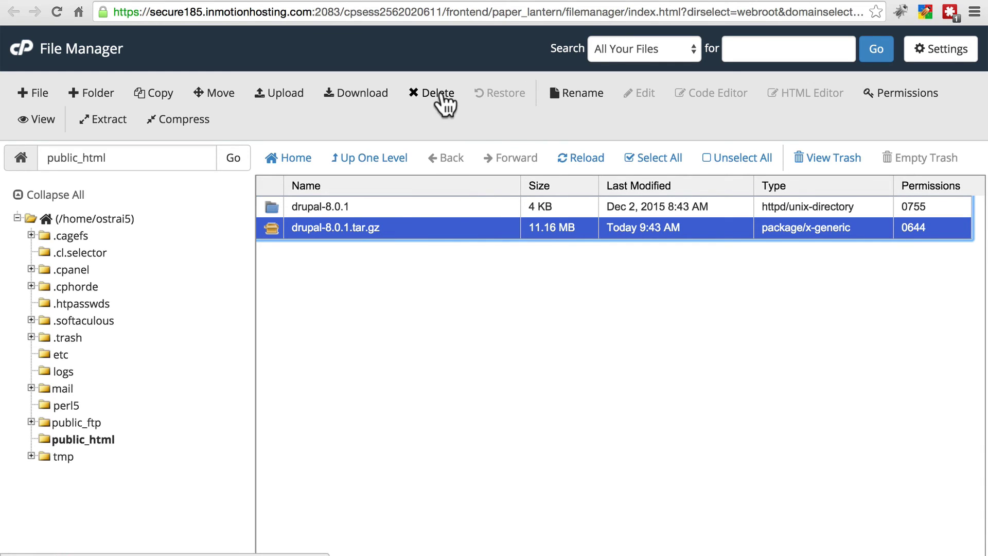
{"action": "left_click", "coordinate": [439, 92]}
{"action": "left_click", "coordinate": [594, 345]}
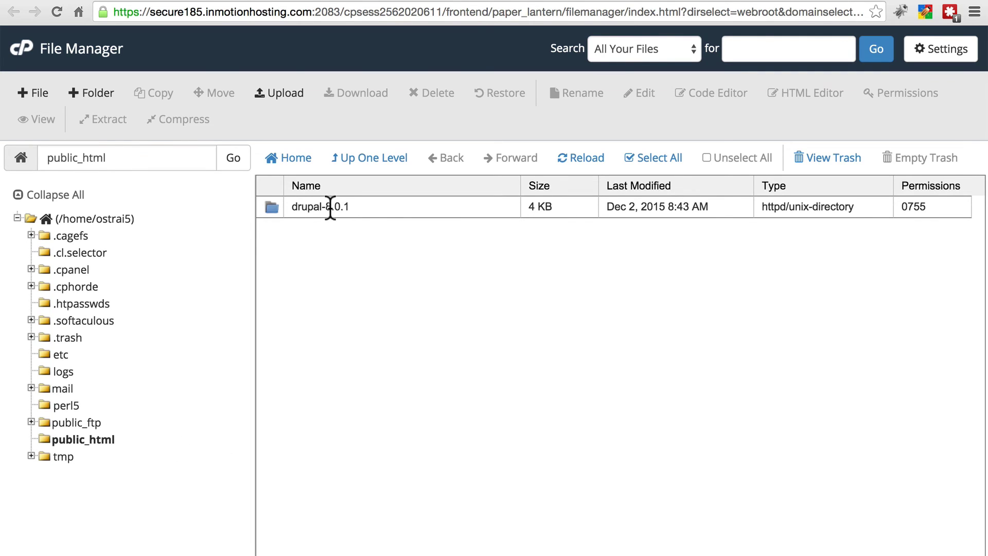
Step: Open the drupal-8.0.1 folder and browse its Drupal folders and files
{"action": "double_click", "coordinate": [363, 205]}
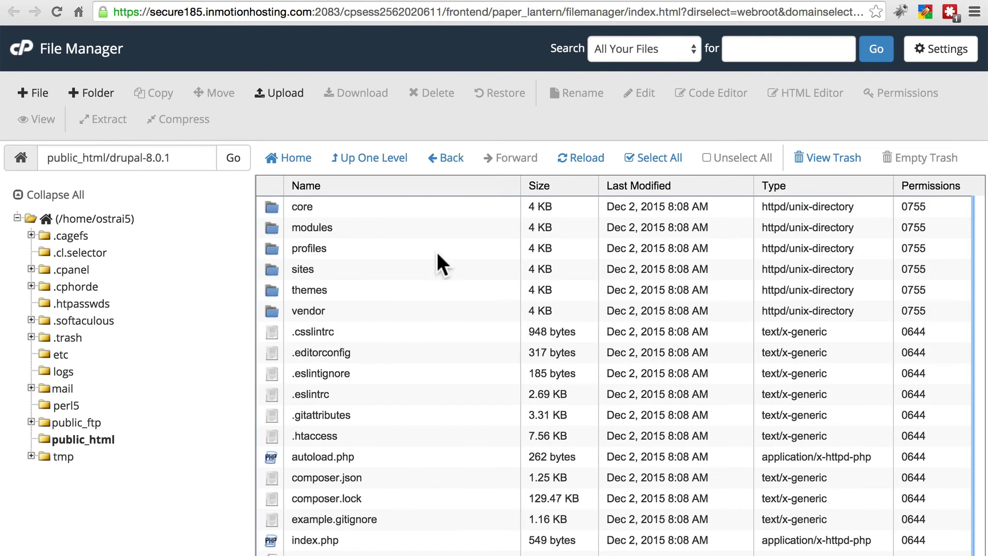
{"action": "scroll", "coordinate": [435, 243], "scroll_direction": "down", "scroll_amount": 5}
{"action": "scroll", "coordinate": [435, 243], "scroll_direction": "up", "scroll_amount": 5}
{"action": "scroll", "coordinate": [436, 245], "scroll_direction": "down", "scroll_amount": 4}
{"action": "scroll", "coordinate": [436, 245], "scroll_direction": "up", "scroll_amount": 4}
{"action": "scroll", "coordinate": [436, 247], "scroll_direction": "down", "scroll_amount": 3}
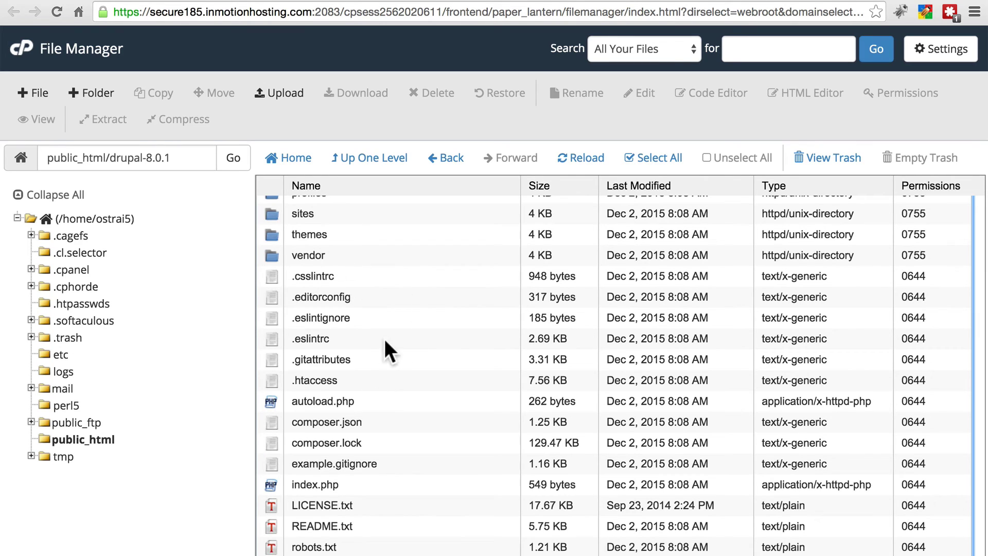
{"action": "scroll", "coordinate": [385, 339], "scroll_direction": "up", "scroll_amount": 1}
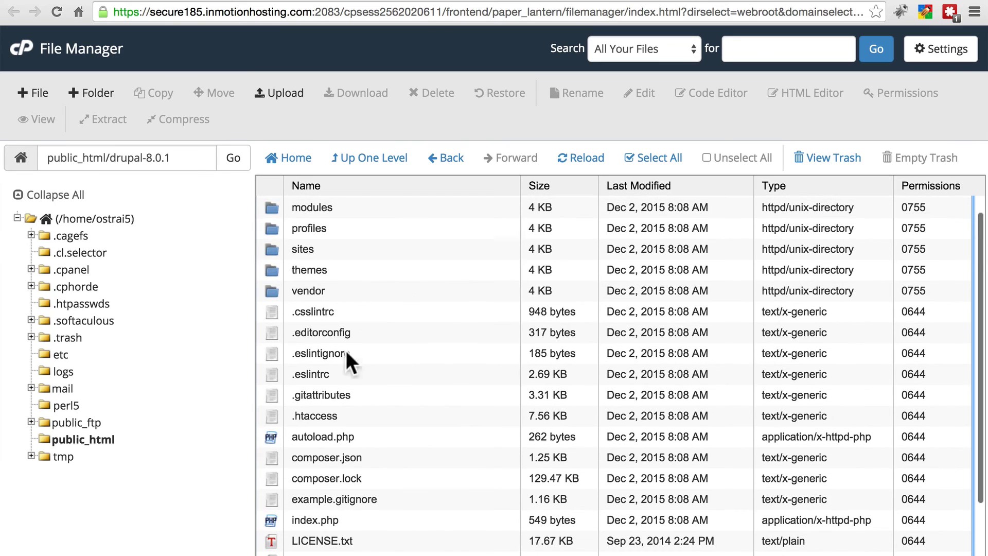
{"action": "scroll", "coordinate": [443, 365], "scroll_direction": "down", "scroll_amount": 1}
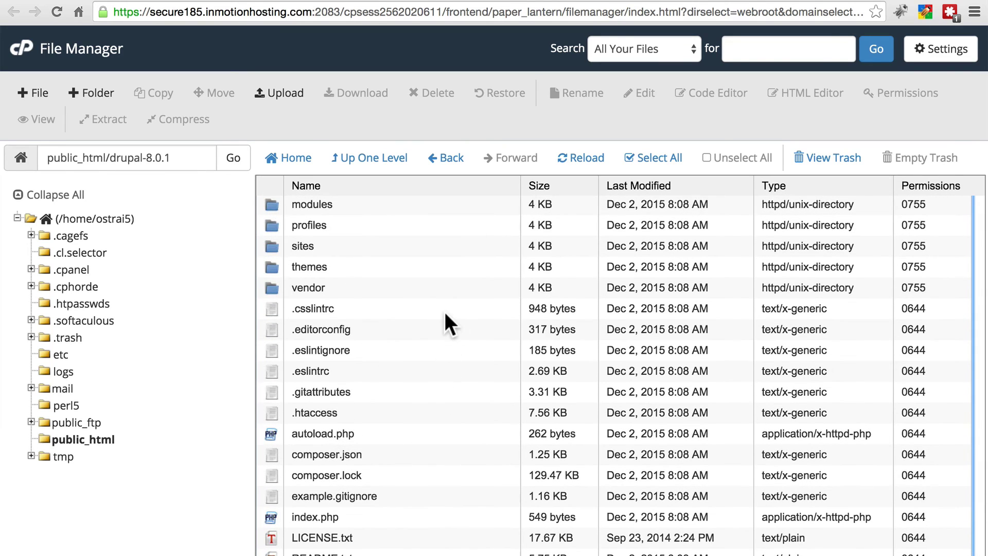
Step: Move all contents of drupal-8.0.1 up into /public_html
{"action": "left_click", "coordinate": [653, 159]}
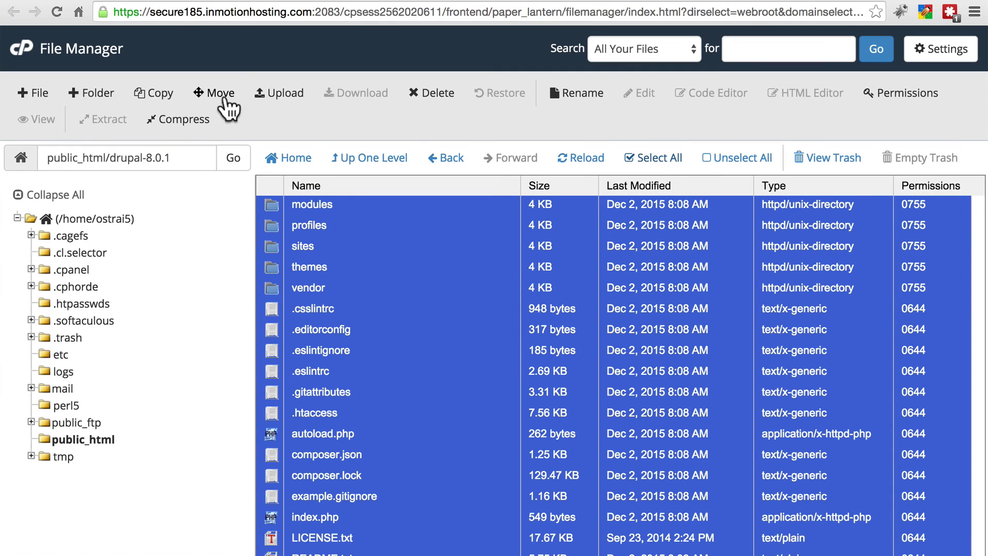
{"action": "left_click", "coordinate": [219, 96]}
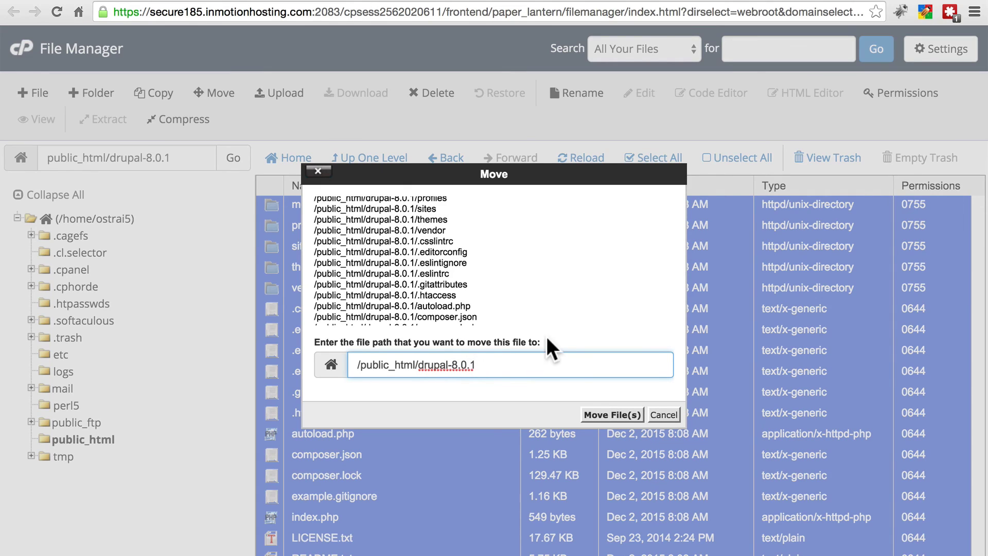
{"action": "key", "text": "BackSpace"}
{"action": "key", "text": "BackSpace"}
{"action": "key", "text": "BackSpace"}
{"action": "key", "text": "BackSpace"}
{"action": "key", "text": "BackSpace"}
{"action": "key", "text": "BackSpace"}
{"action": "key", "text": "BackSpace"}
{"action": "key", "text": "BackSpace"}
{"action": "key", "text": "BackSpace"}
{"action": "key", "text": "BackSpace"}
{"action": "key", "text": "BackSpace"}
{"action": "key", "text": "BackSpace"}
{"action": "key", "text": "BackSpace"}
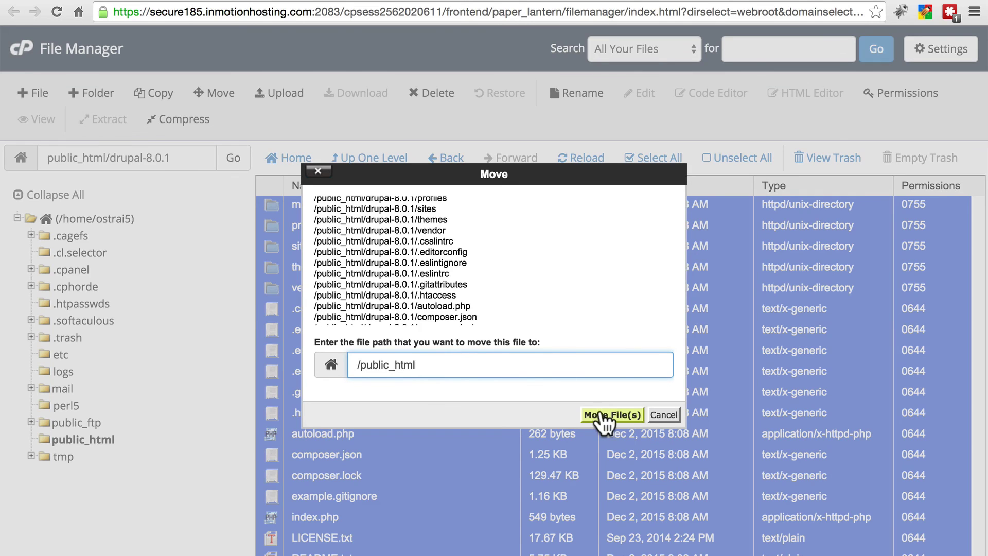
{"action": "left_click", "coordinate": [602, 417]}
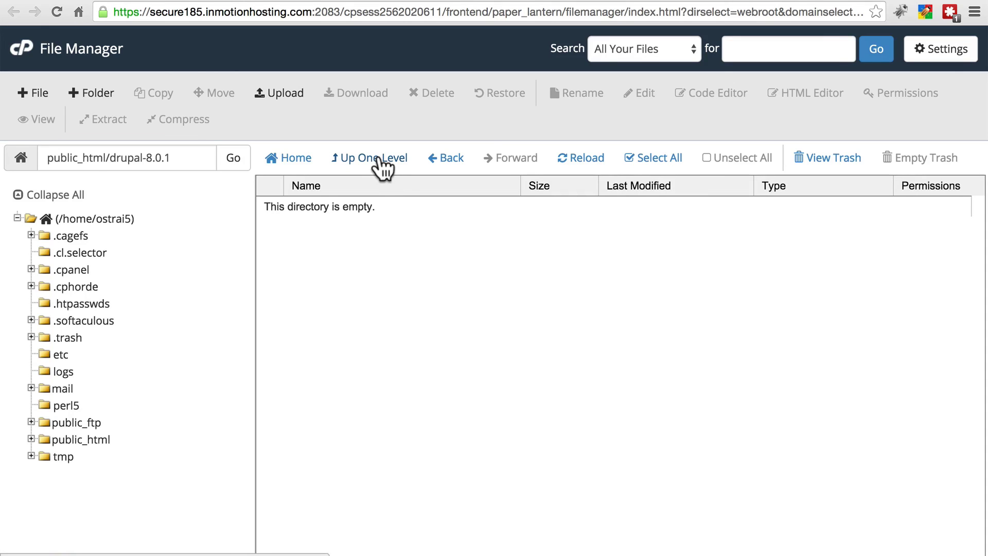
Step: Return to public_html and trash the now-empty drupal-8.0.1 folder
{"action": "left_click", "coordinate": [88, 440]}
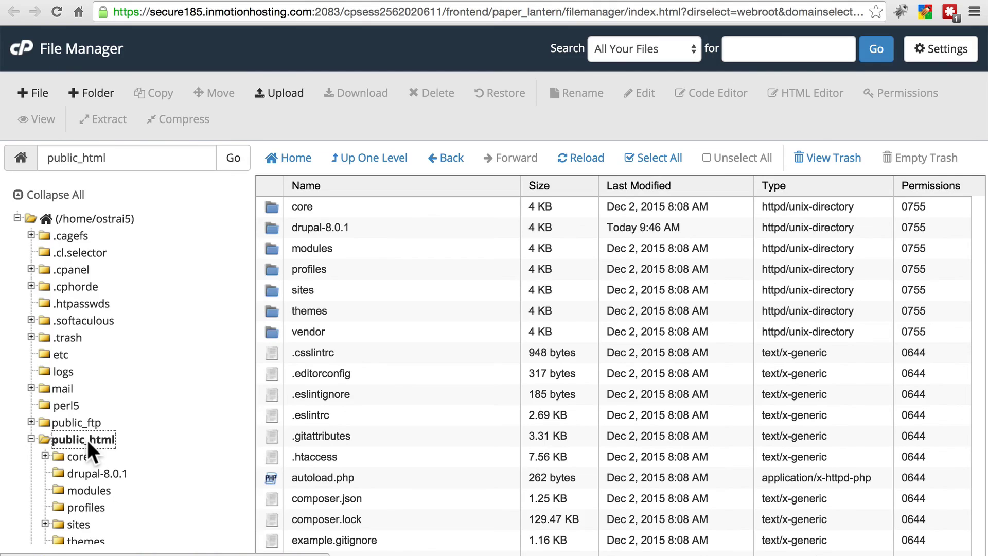
{"action": "scroll", "coordinate": [432, 370], "scroll_direction": "down", "scroll_amount": 2}
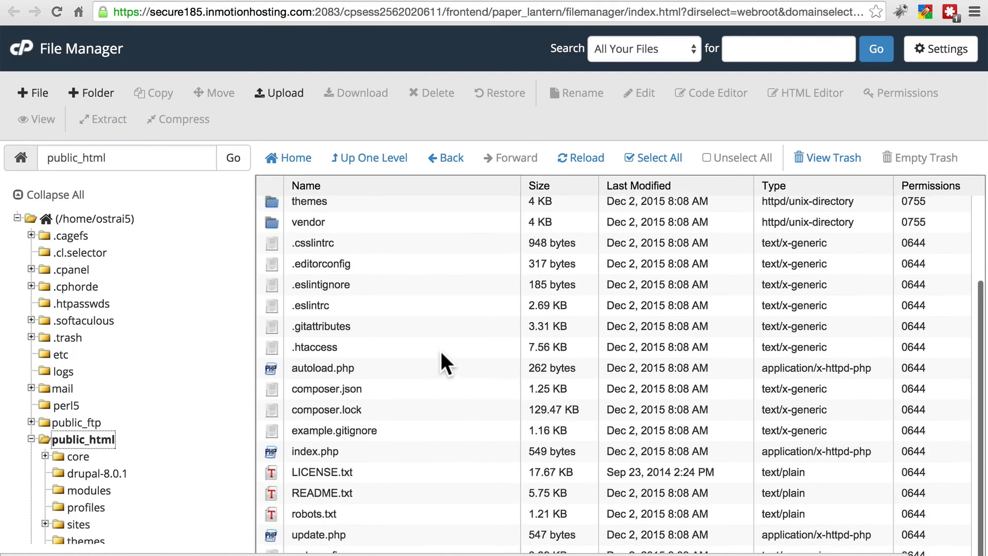
{"action": "scroll", "coordinate": [440, 351], "scroll_direction": "up", "scroll_amount": 2}
{"action": "scroll", "coordinate": [440, 209], "scroll_direction": "down", "scroll_amount": 2}
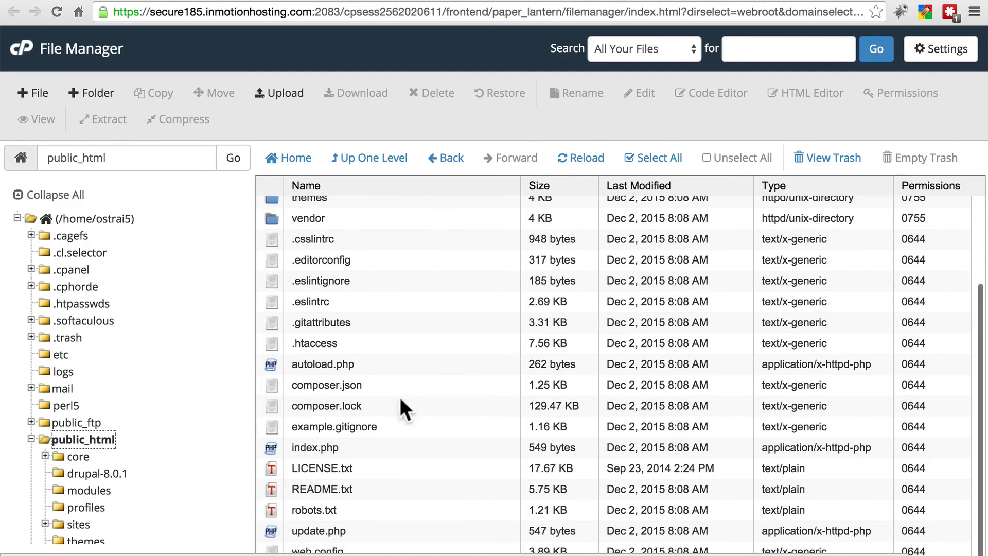
{"action": "scroll", "coordinate": [409, 332], "scroll_direction": "up", "scroll_amount": 2}
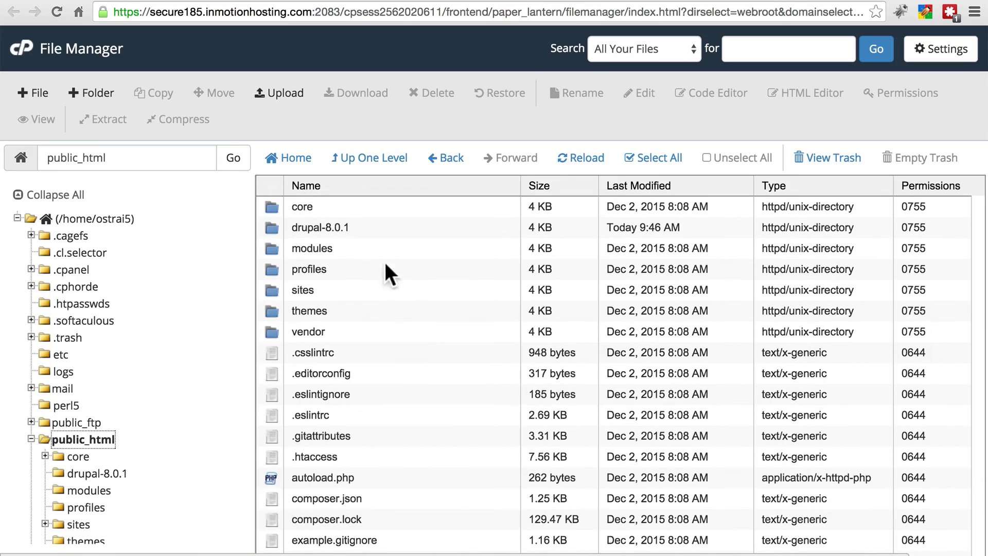
{"action": "left_click", "coordinate": [359, 225]}
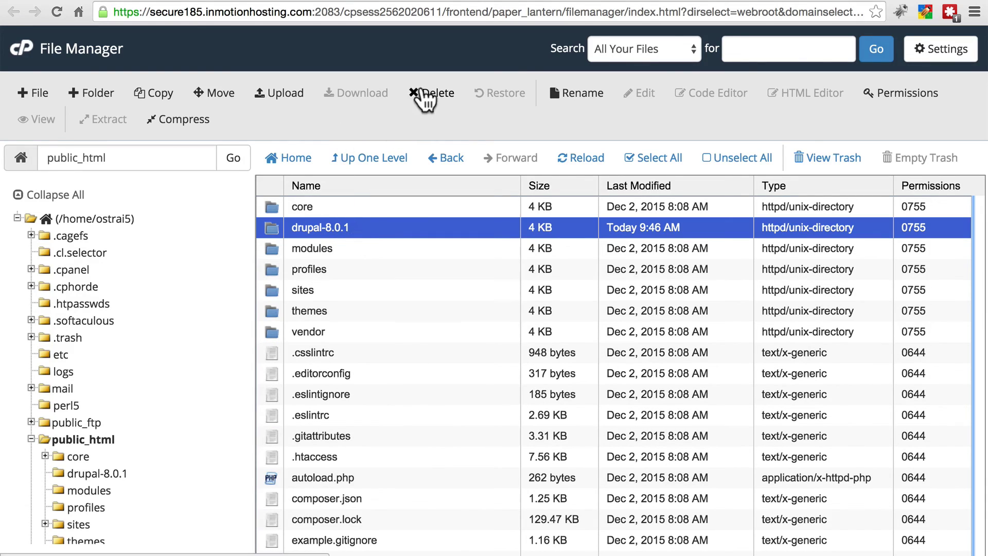
{"action": "left_click", "coordinate": [429, 96]}
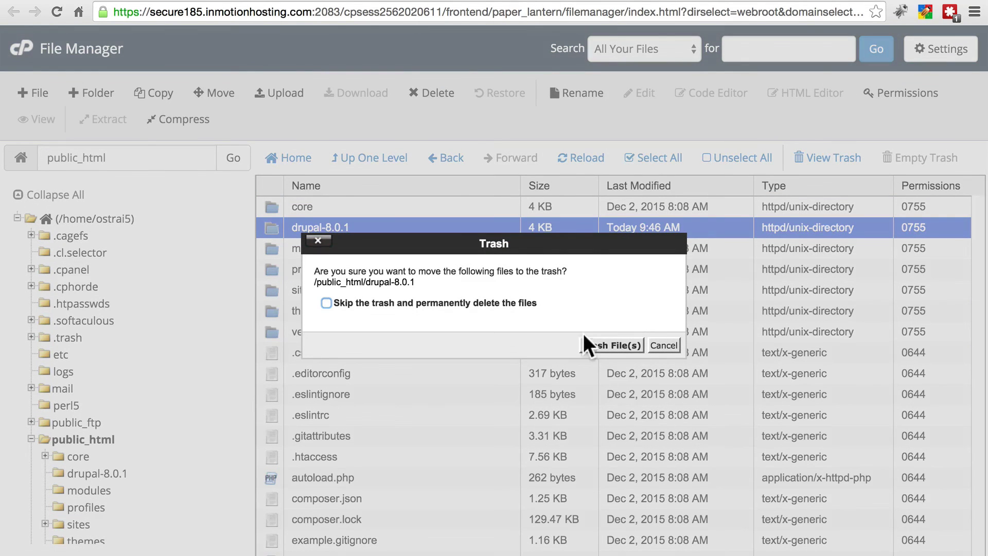
{"action": "left_click", "coordinate": [592, 345]}
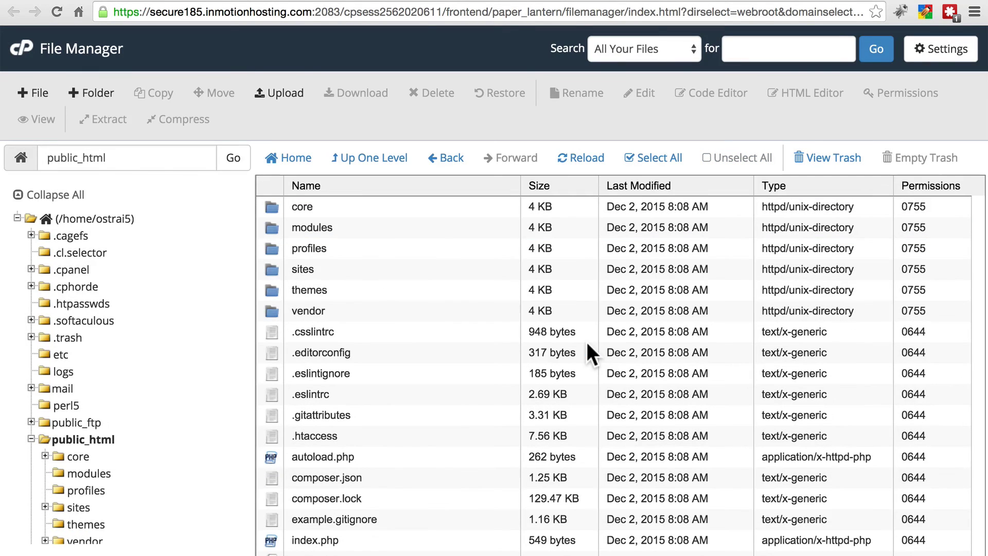